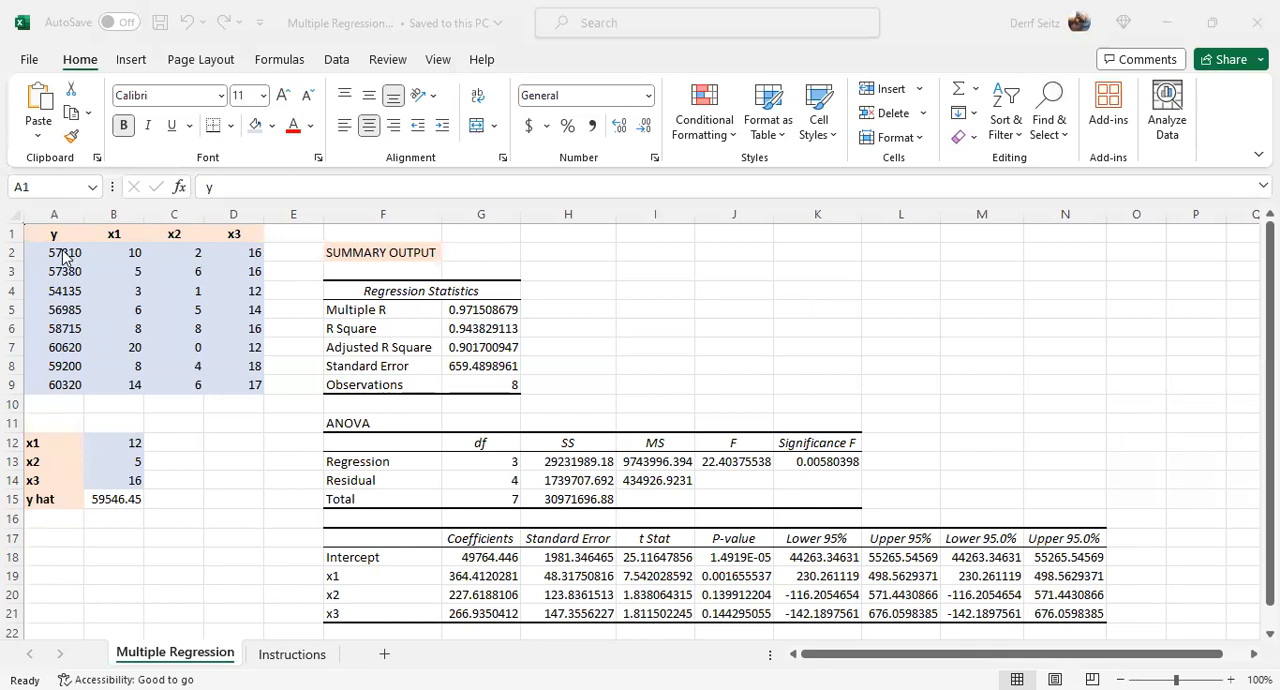
- Inspect the y data, the x1, x2 and x3 prediction inputs in B12:B14, and the y hat formula in B15
left_click(63, 256)
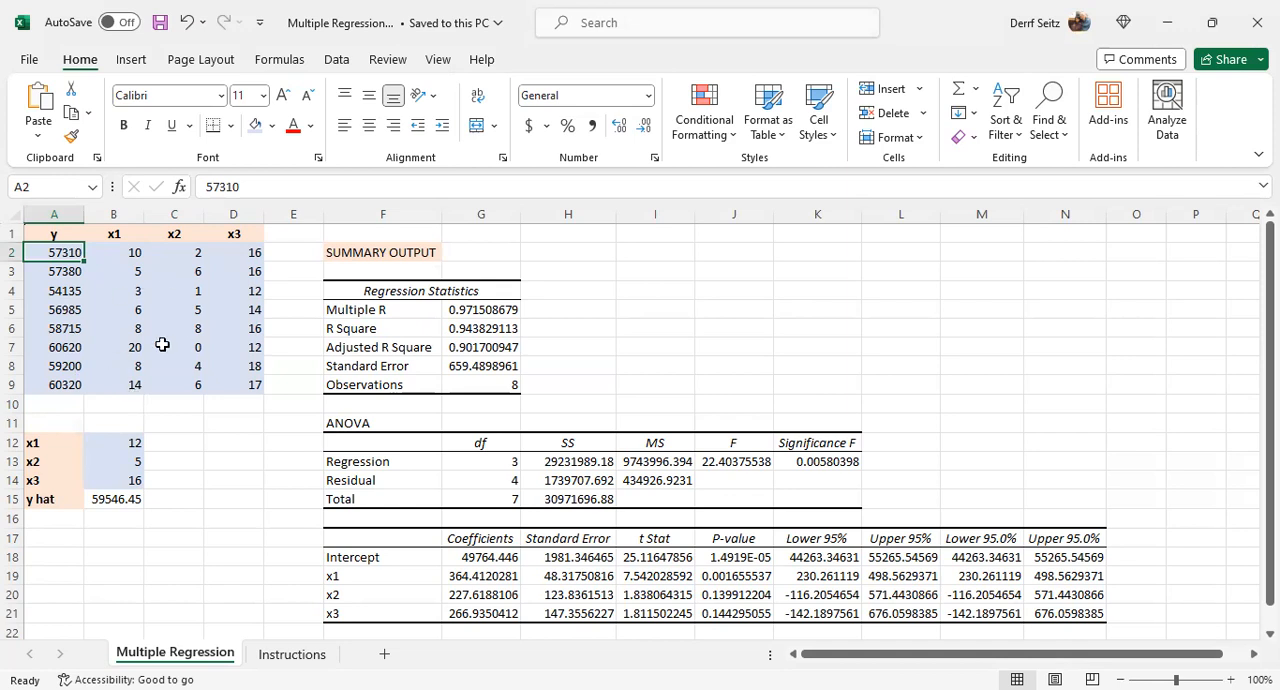
left_click(128, 448)
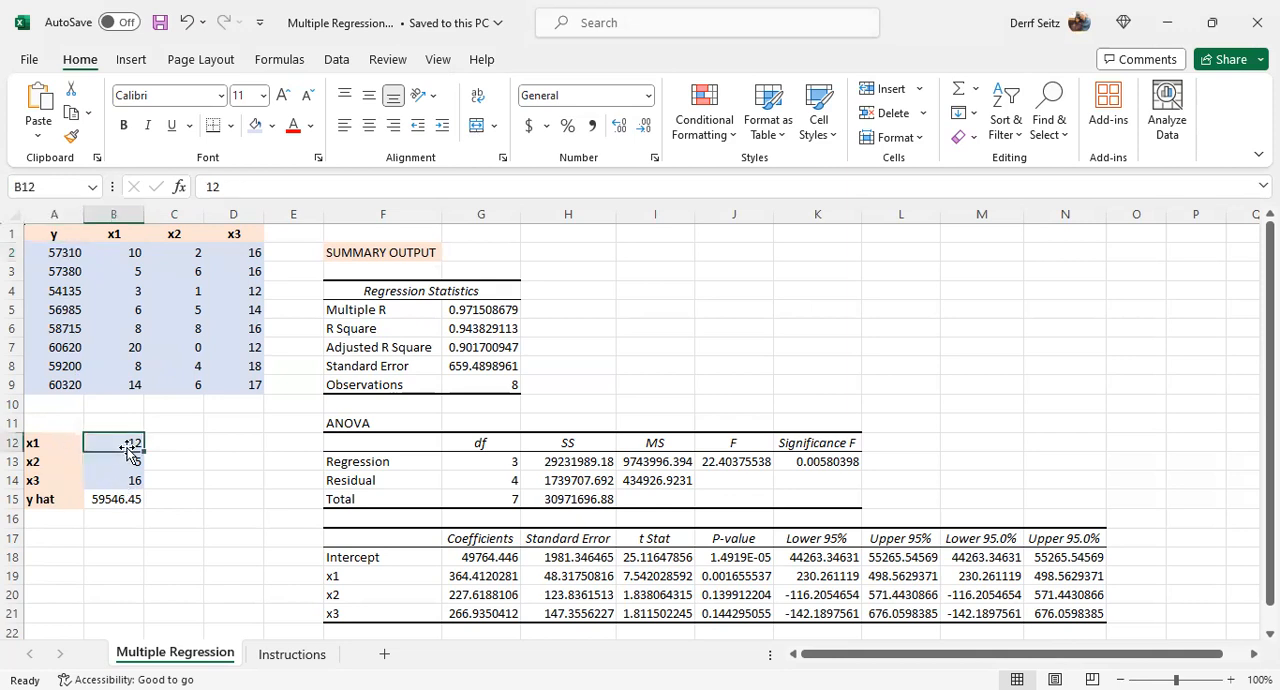
left_click(129, 463)
type("5")
left_click(127, 478)
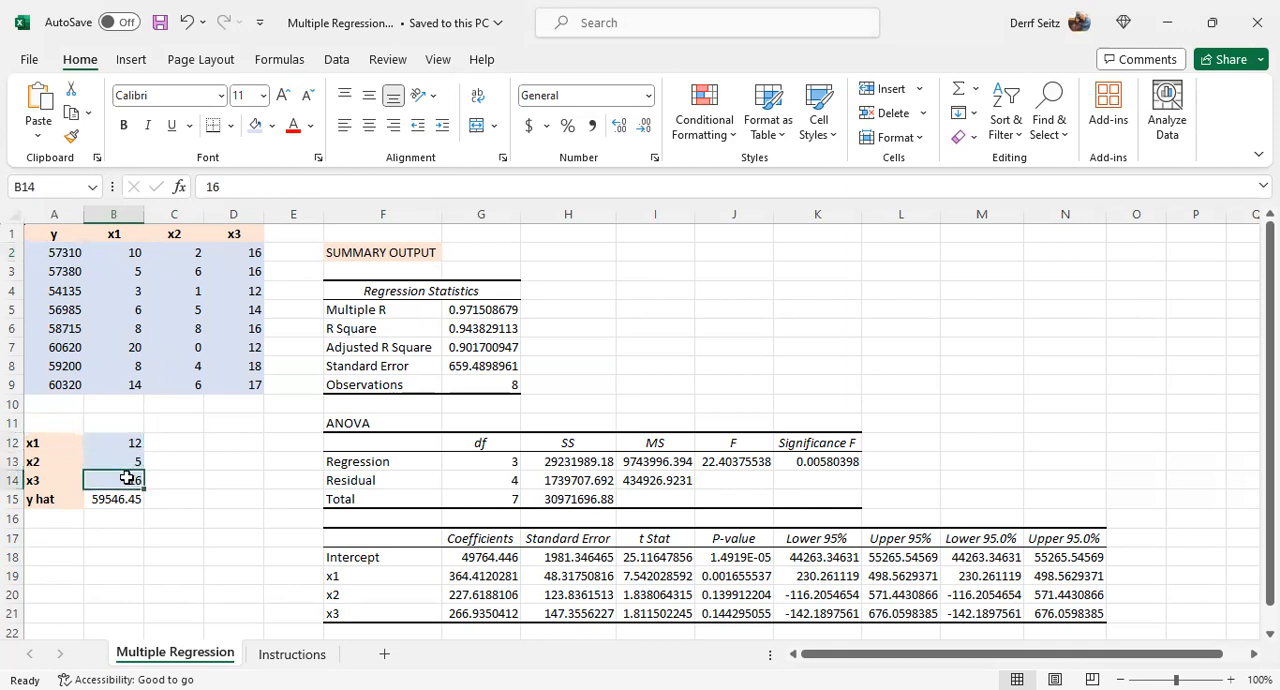
left_click(119, 499)
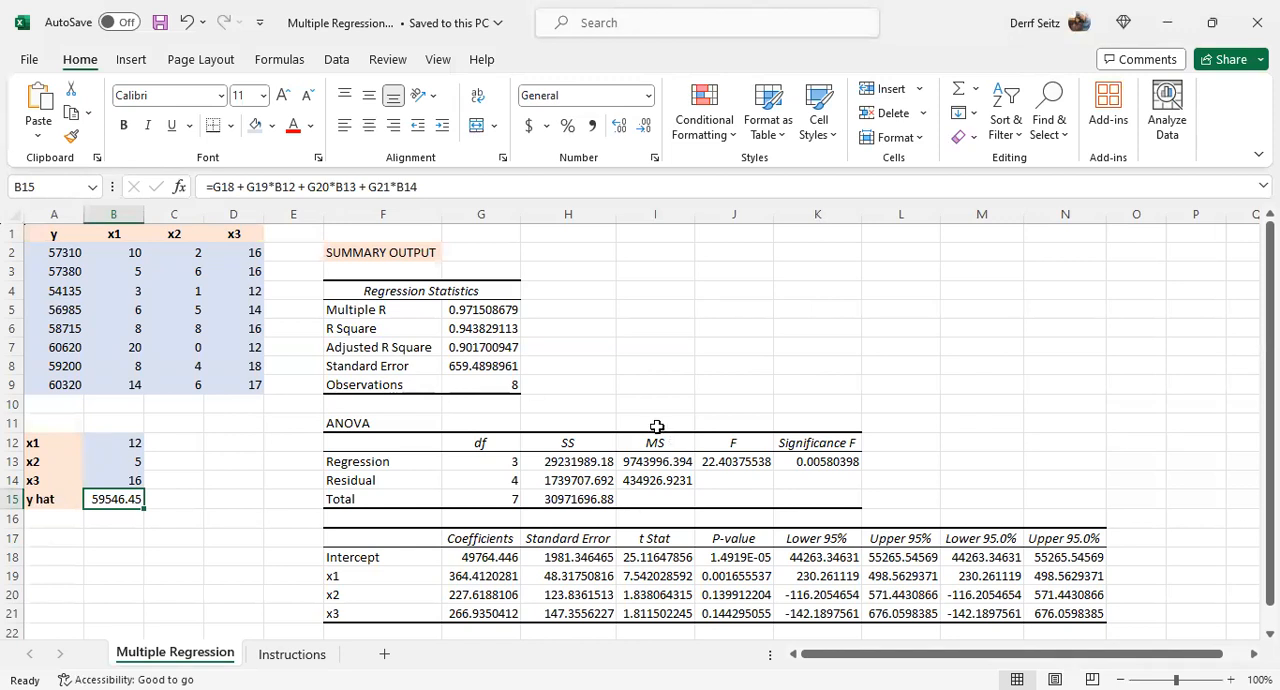
- Clear the old regression output in F4:N21 and remove all borders from that range
left_click(398, 290)
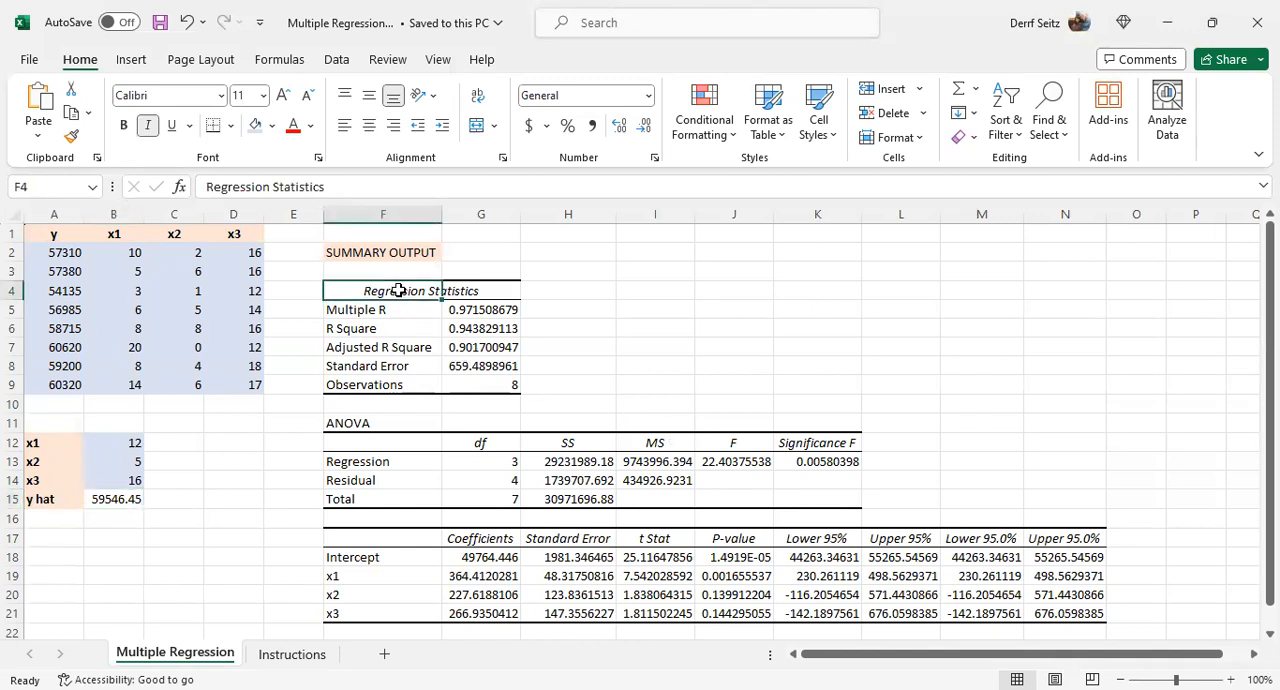
left_click_drag(398, 290, 1070, 612)
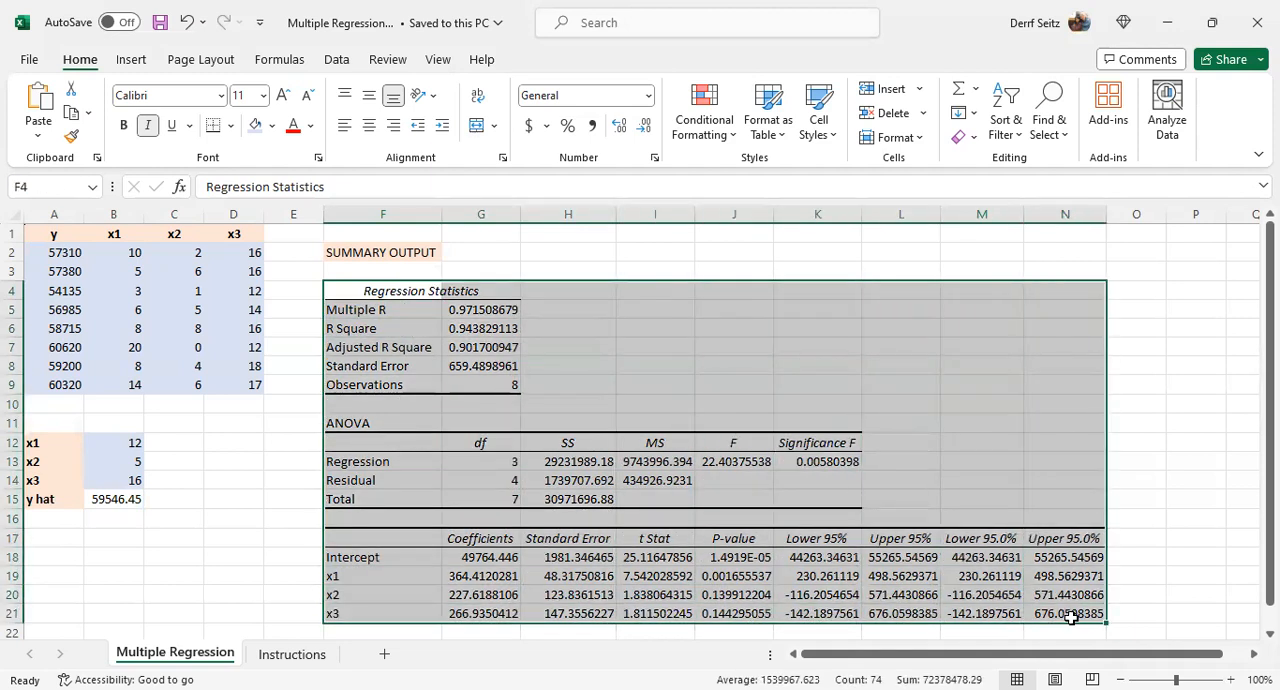
key("Delete")
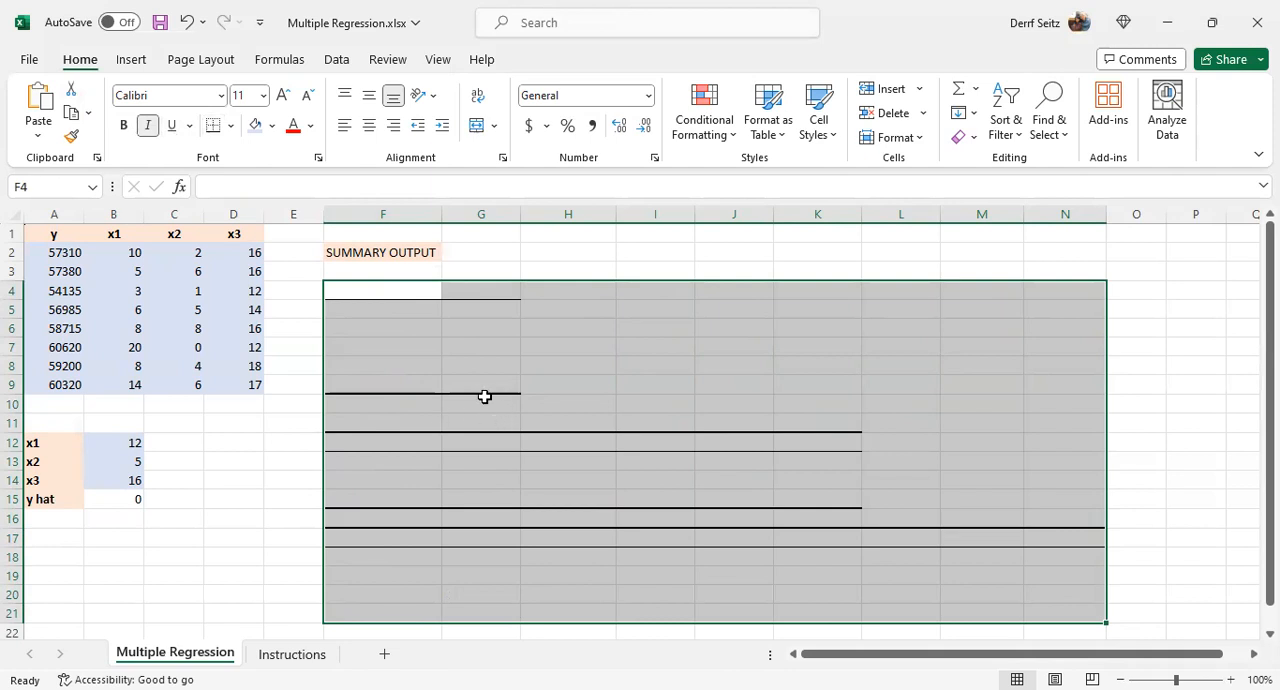
left_click(230, 127)
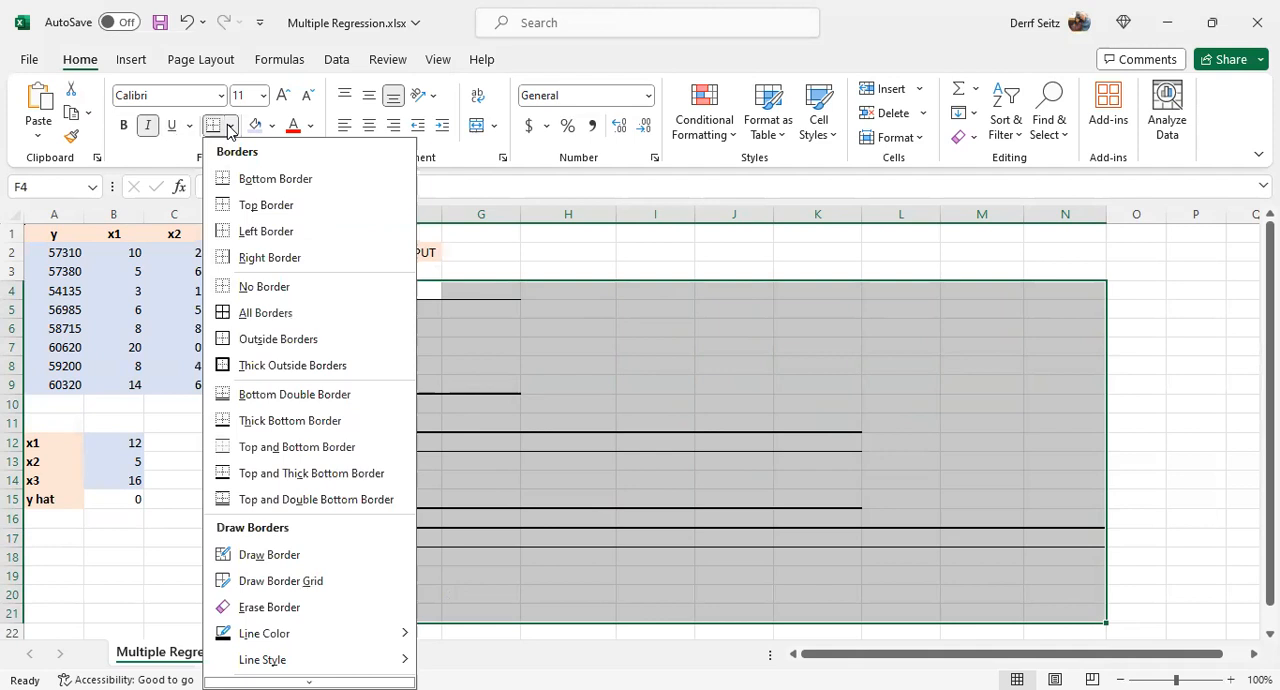
left_click(247, 287)
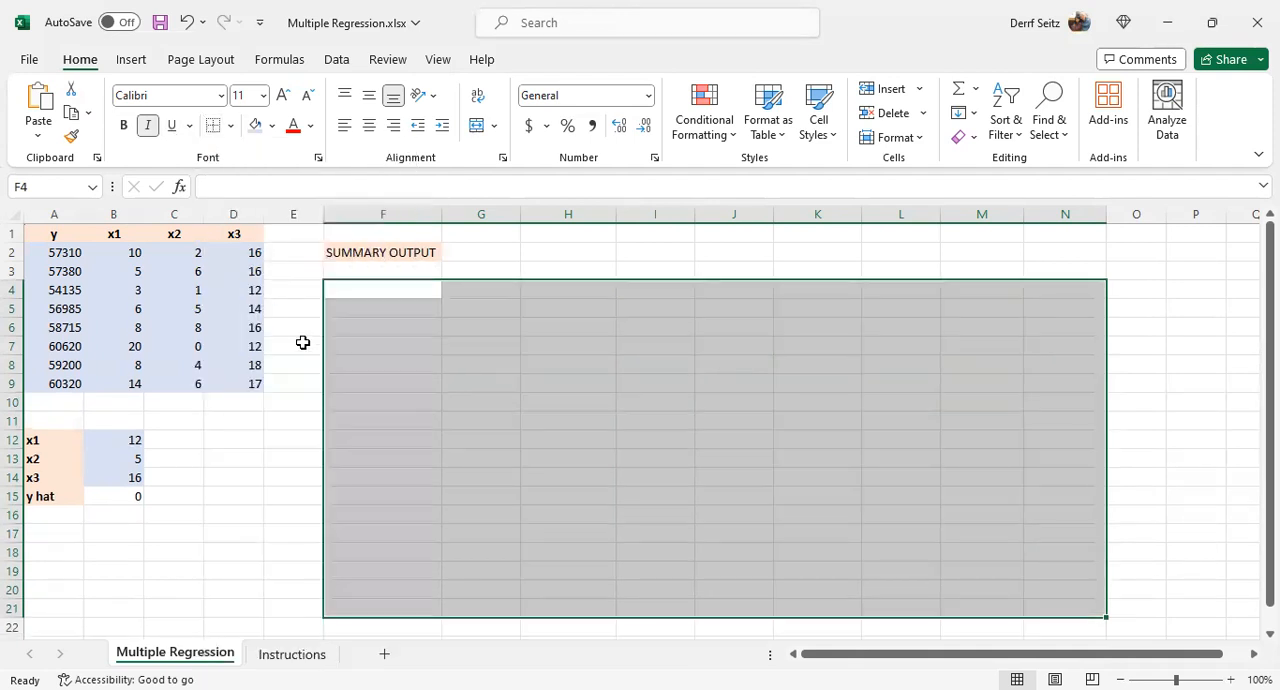
- Clear the SUMMARY OUTPUT heading from cell F2
left_click(371, 287)
left_click(368, 254)
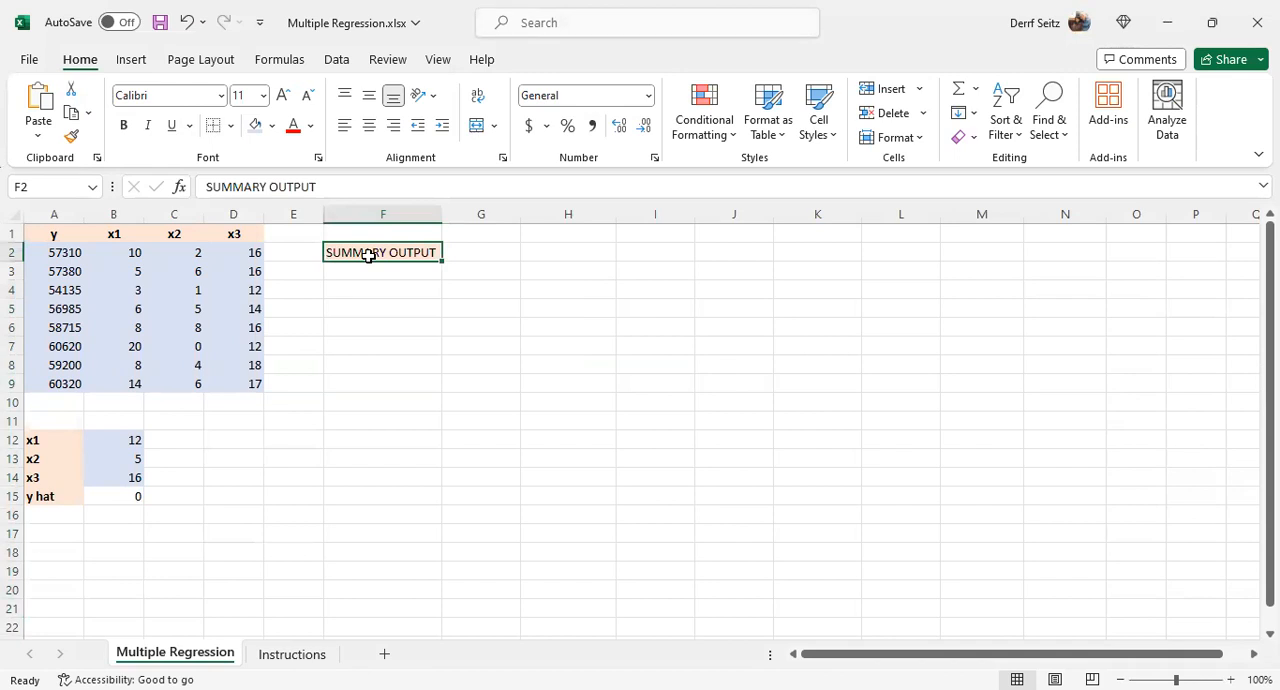
key("Delete")
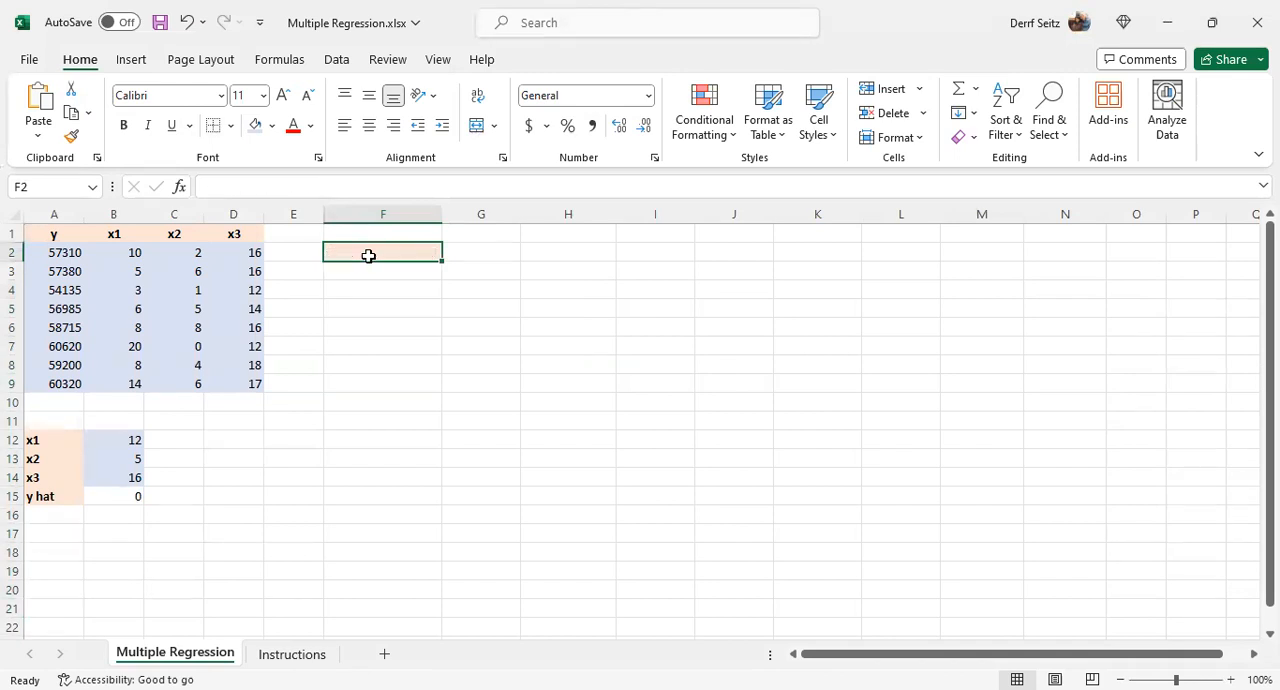
key("Return")
left_click(368, 253)
- Read the Instructions sheet and open the Regression data analysis tool on the Multiple Regression sheet
left_click(292, 655)
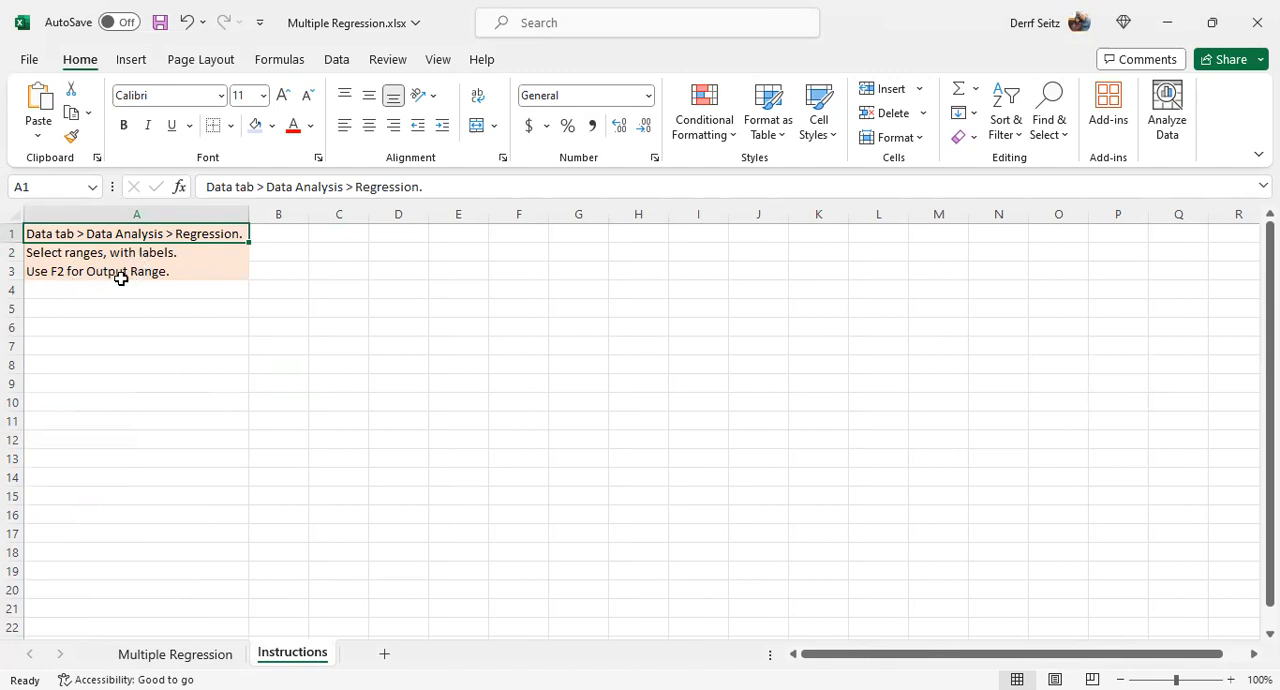
left_click(195, 656)
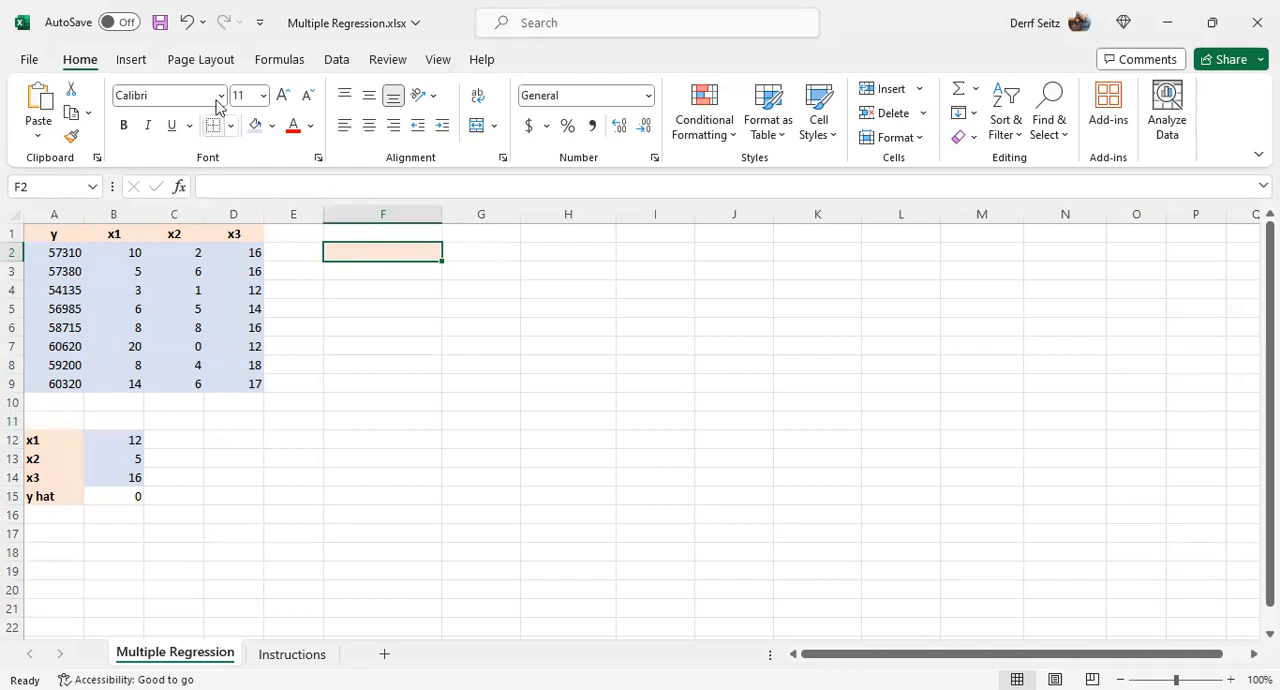
left_click(333, 62)
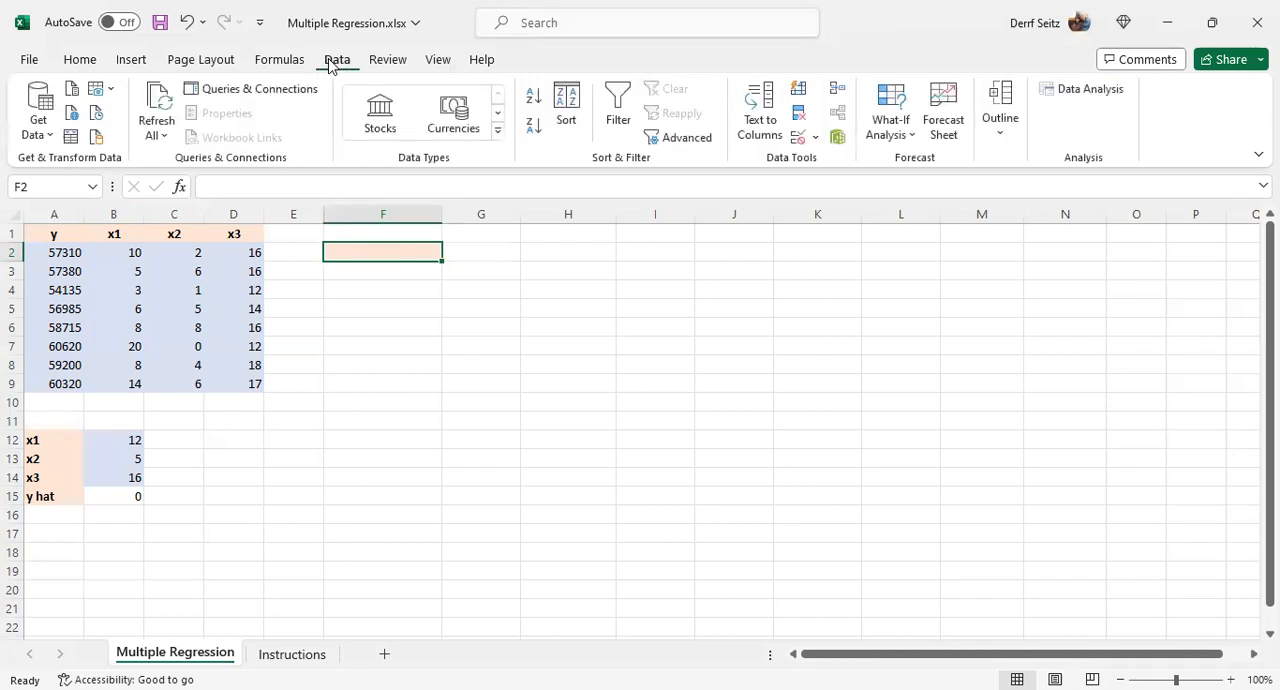
left_click(1083, 89)
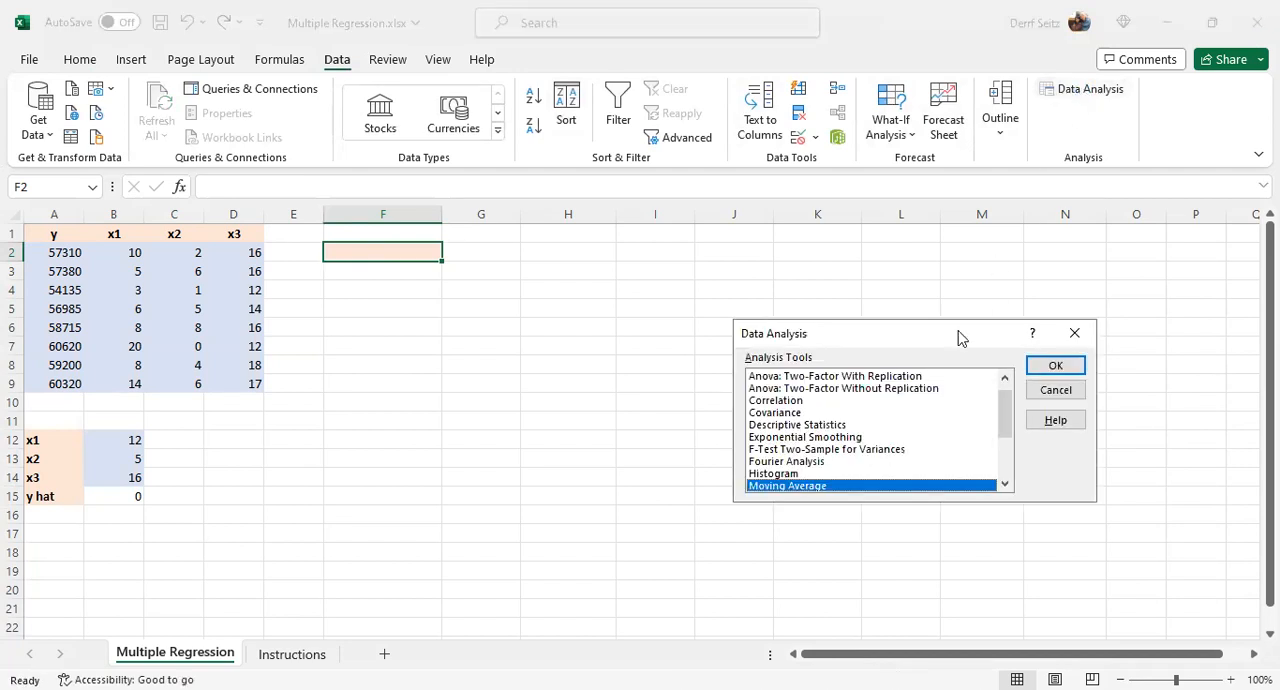
left_click_drag(1005, 418, 1005, 430)
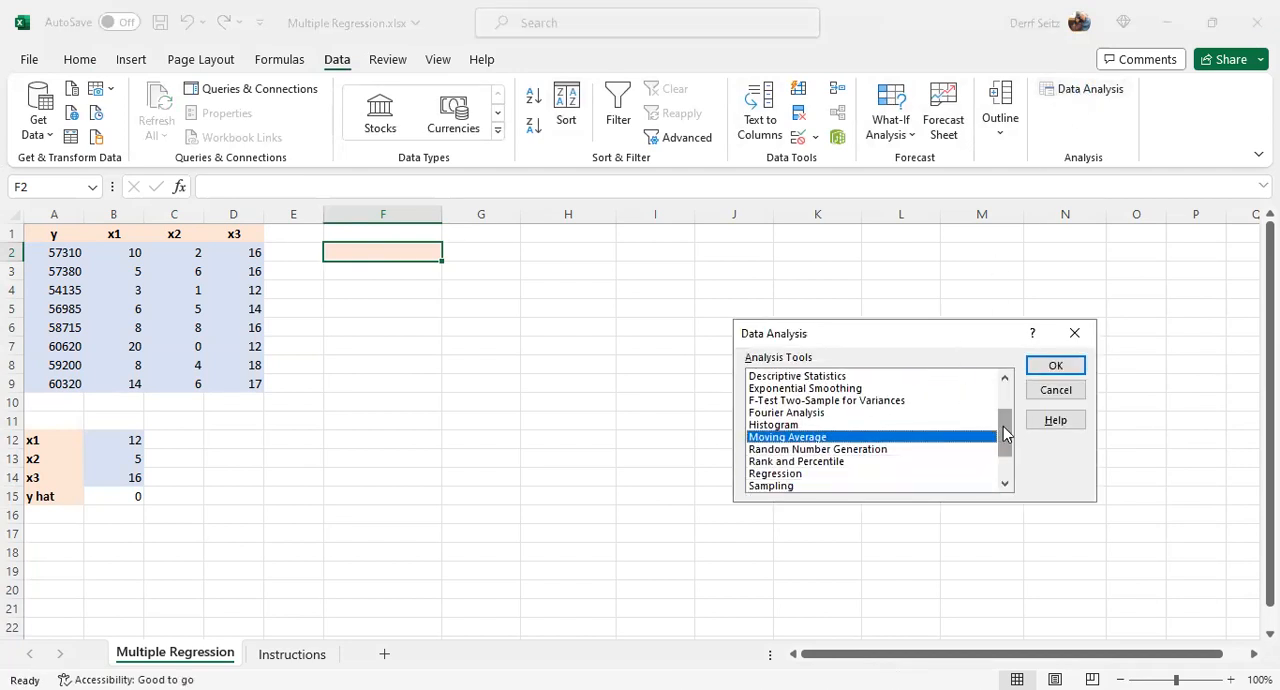
left_click(792, 474)
left_click(1040, 363)
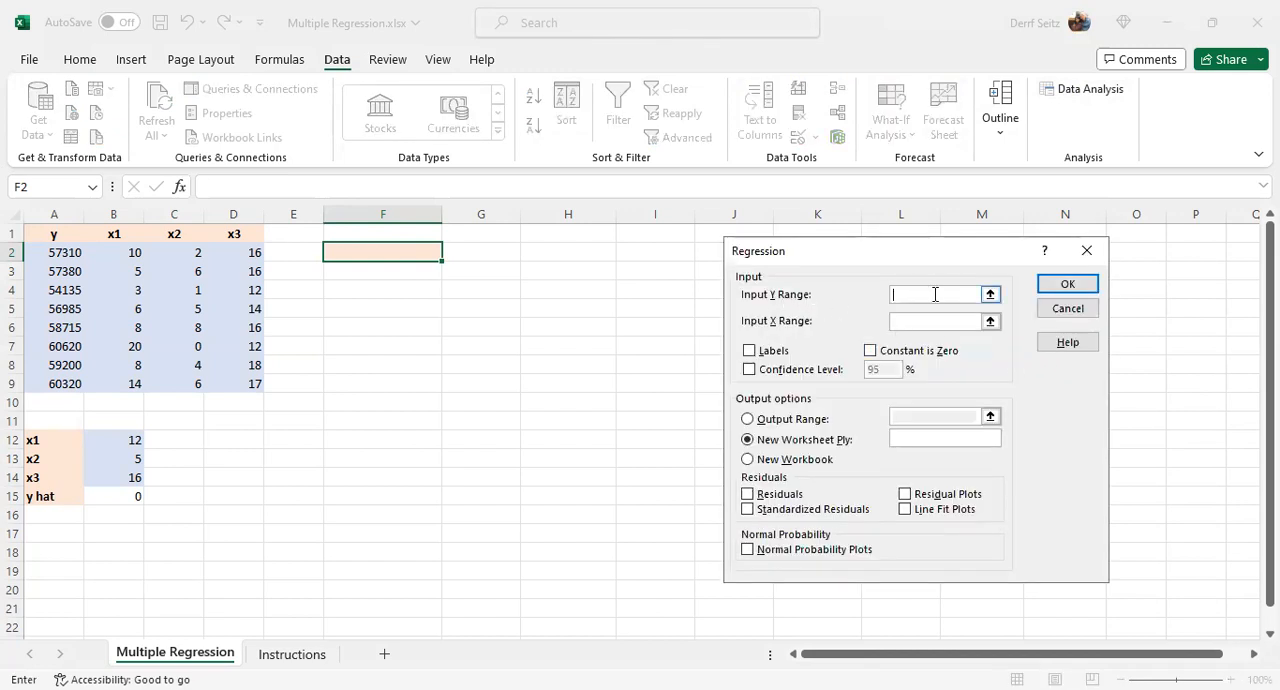
- Set the regression's Input Y Range to $A$1:$A$9 and its Input X Range to $B$1:$D$9
left_click(990, 295)
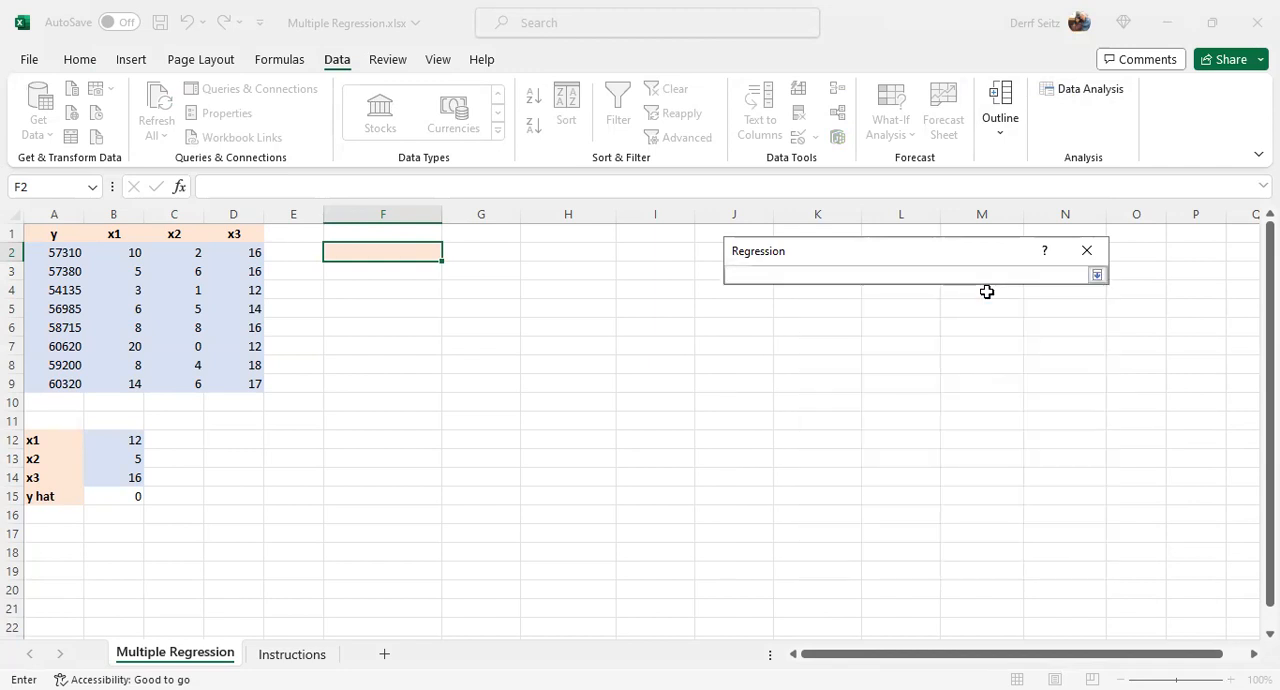
left_click_drag(55, 232, 40, 381)
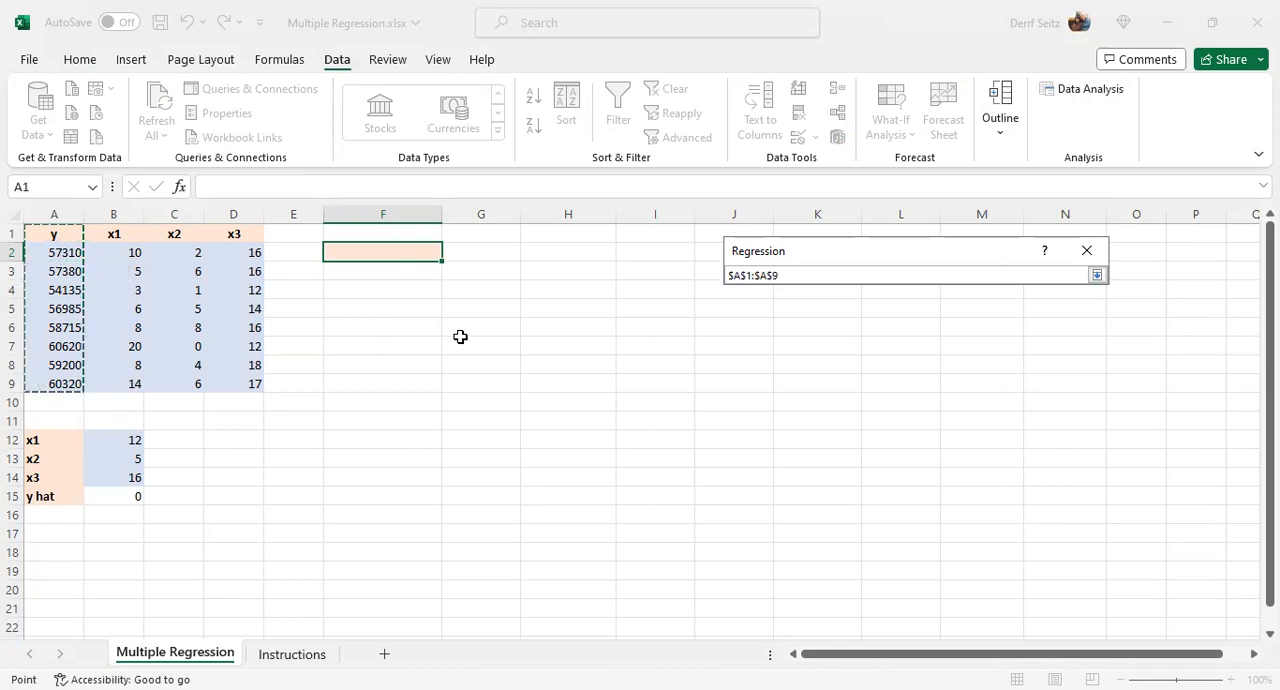
key("Return")
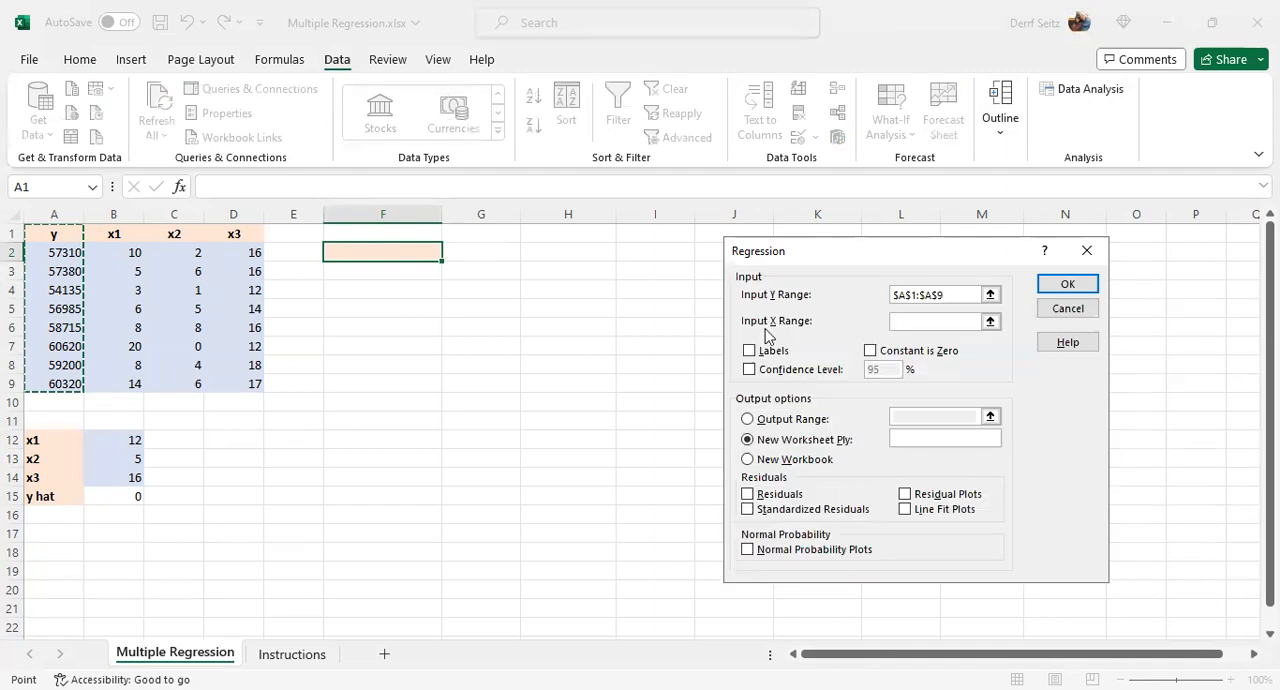
left_click(990, 321)
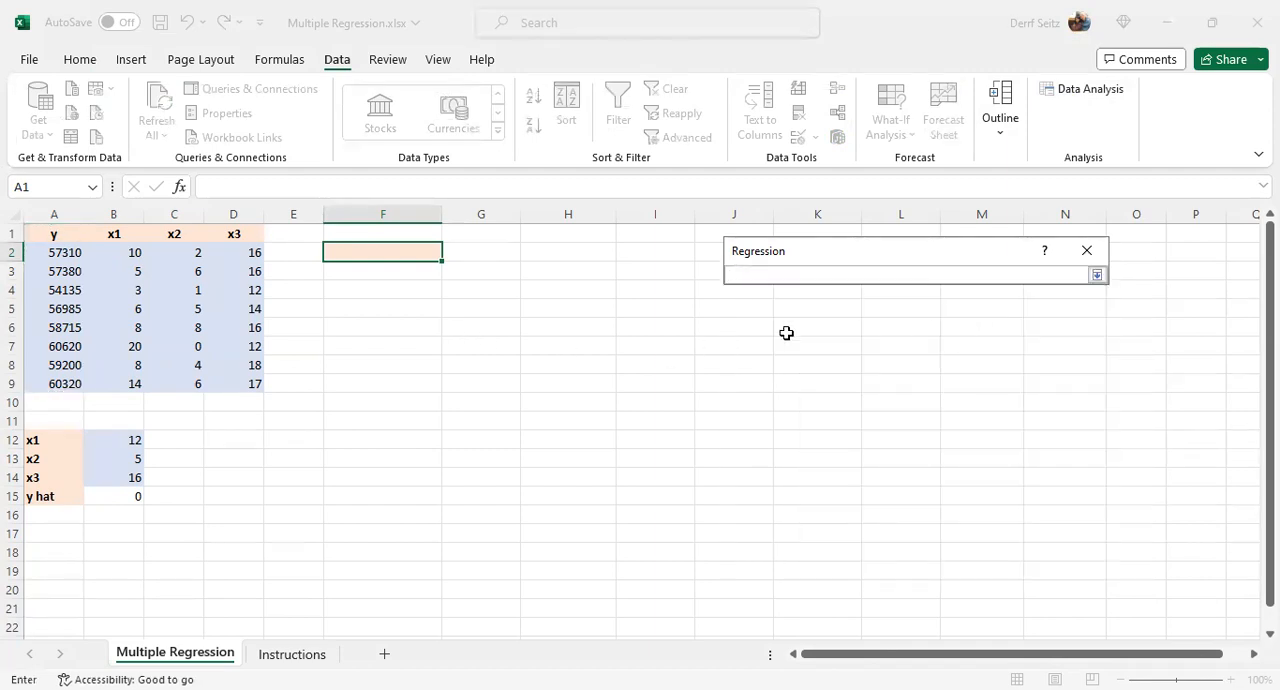
left_click_drag(123, 234, 220, 385)
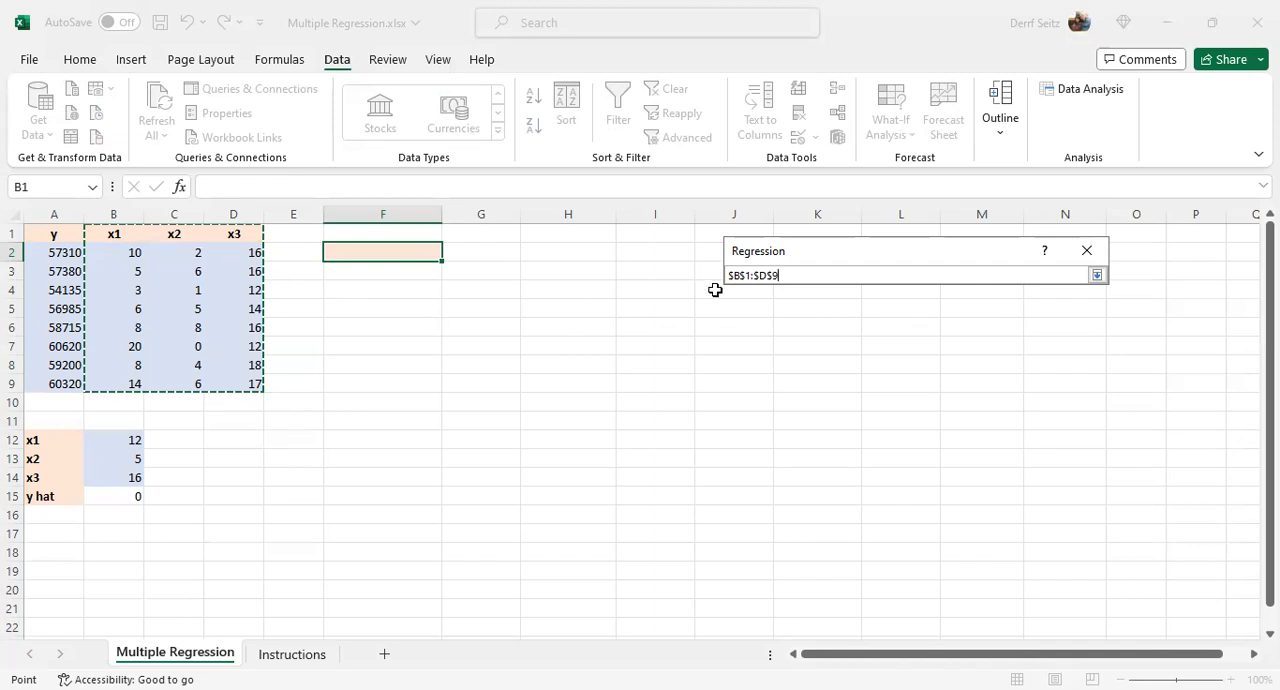
key("Return")
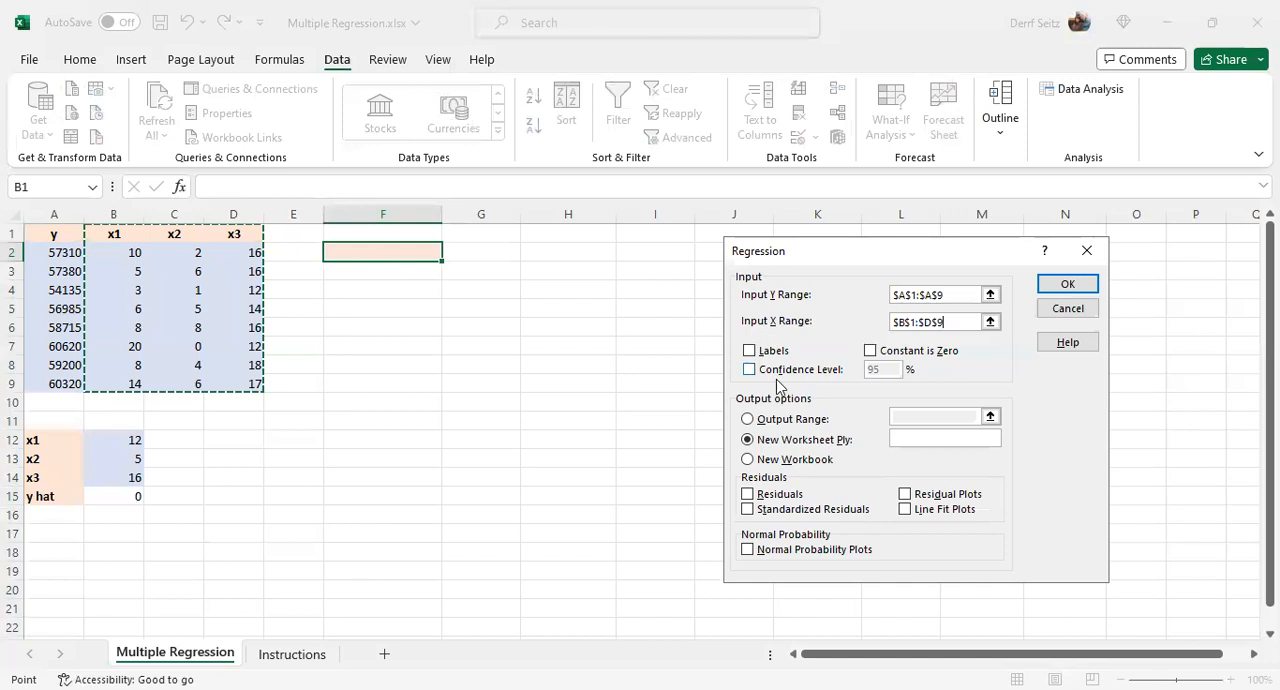
- Enable Labels, set the Output Range to $F$2, and run the regression
left_click(749, 351)
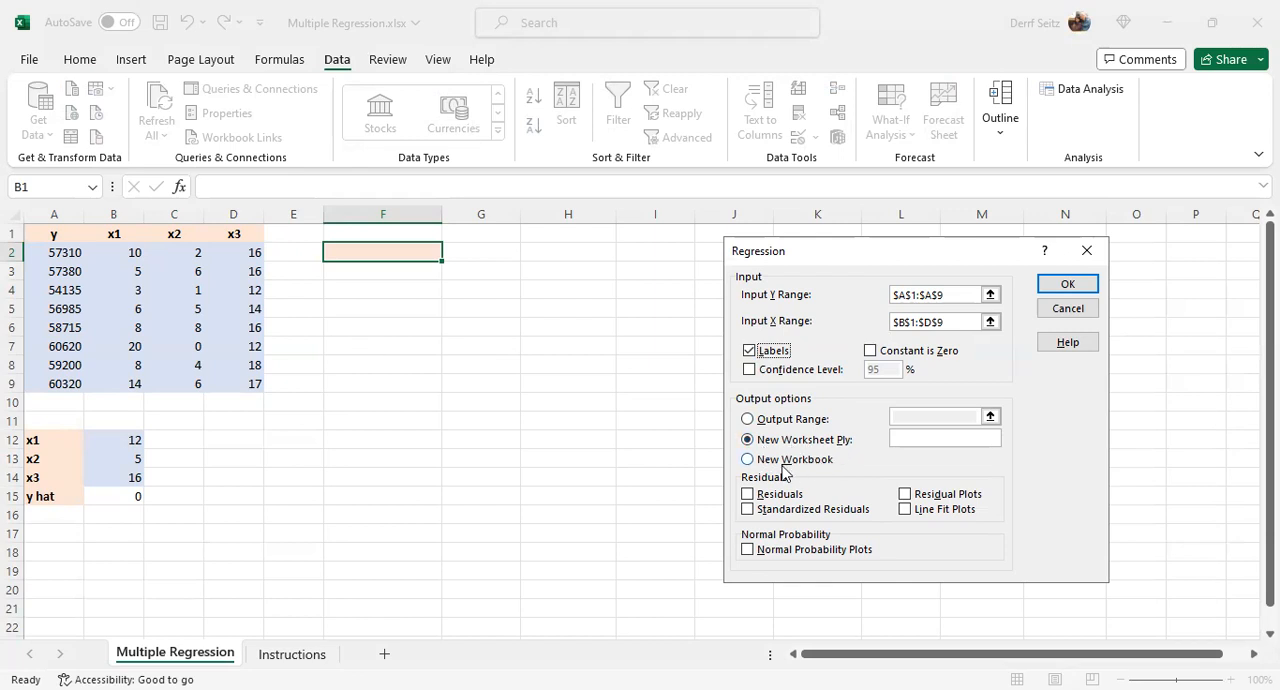
left_click(748, 419)
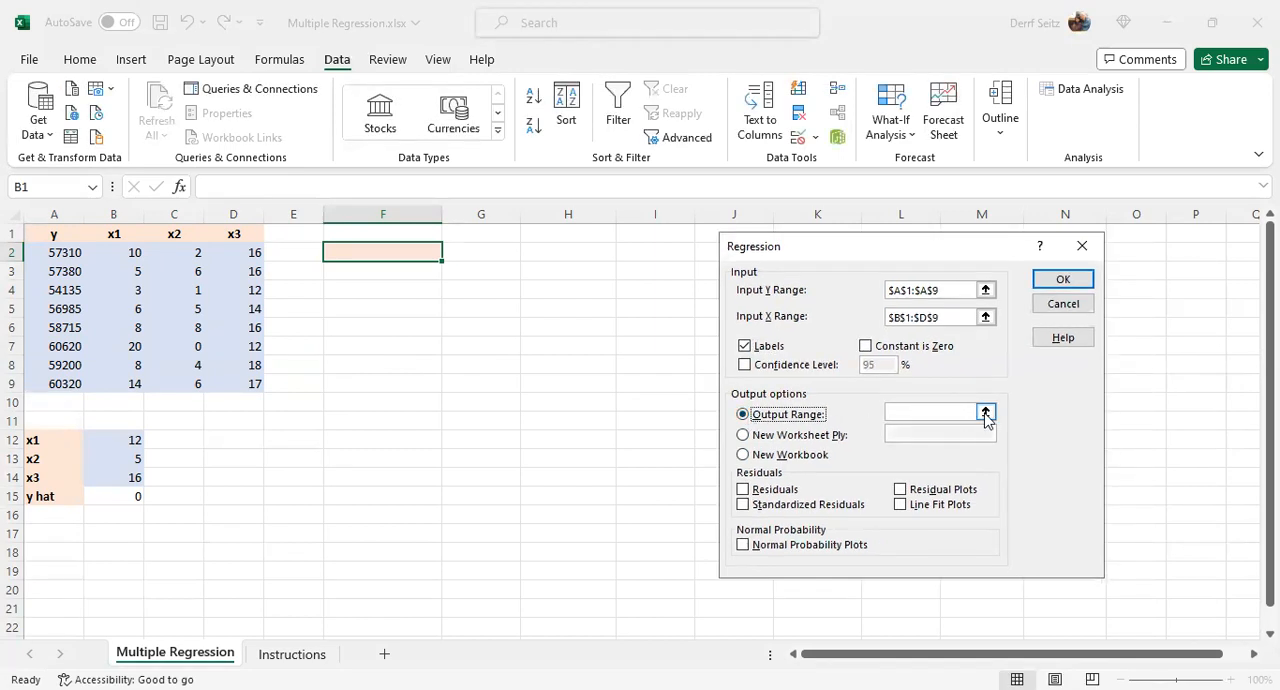
left_click(986, 412)
left_click(380, 252)
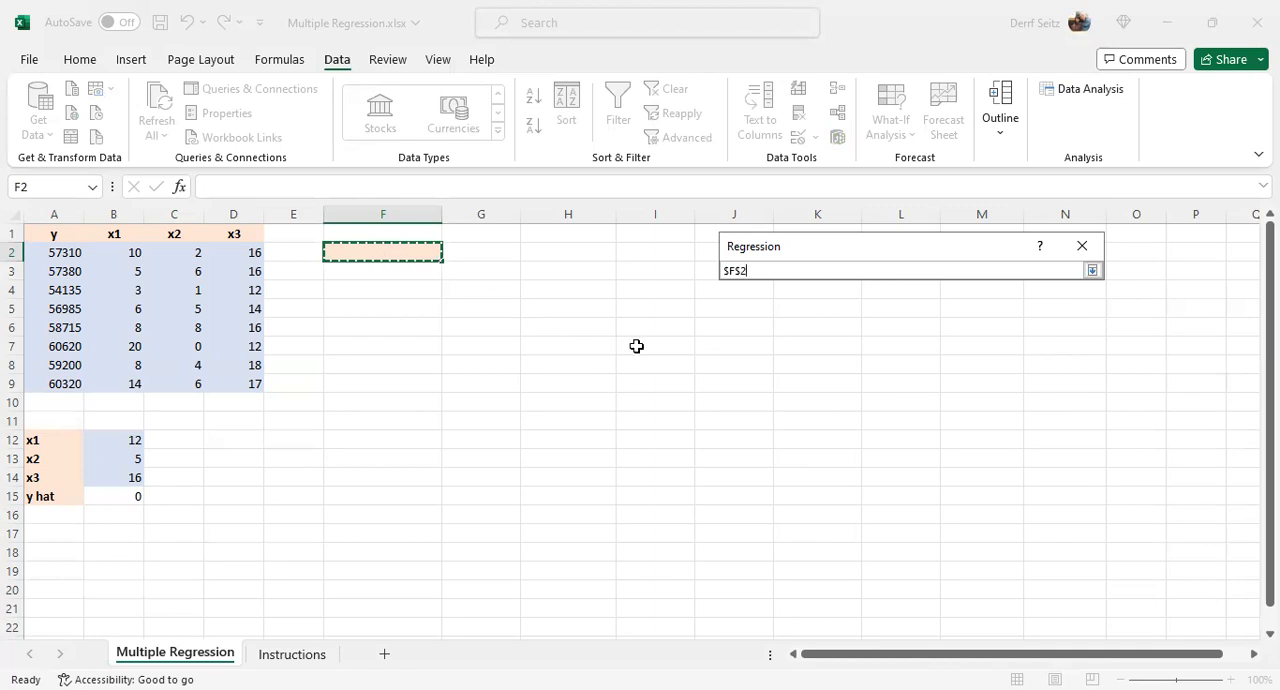
key("Return")
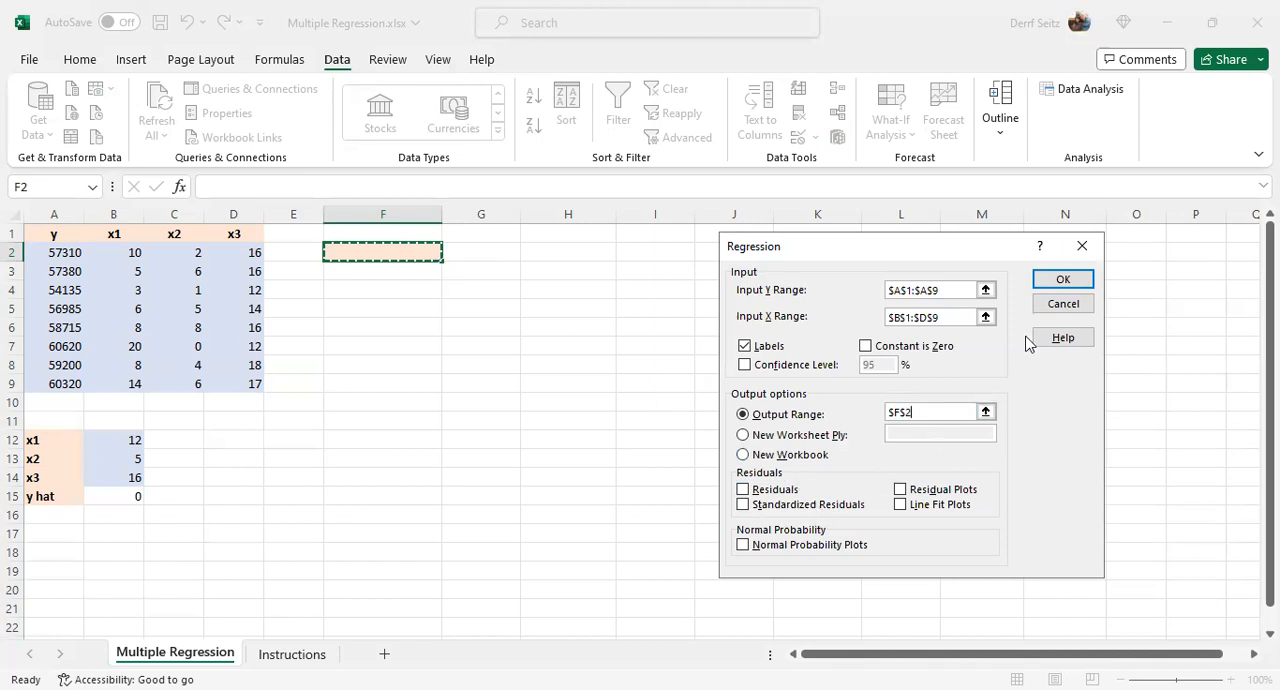
left_click(1062, 279)
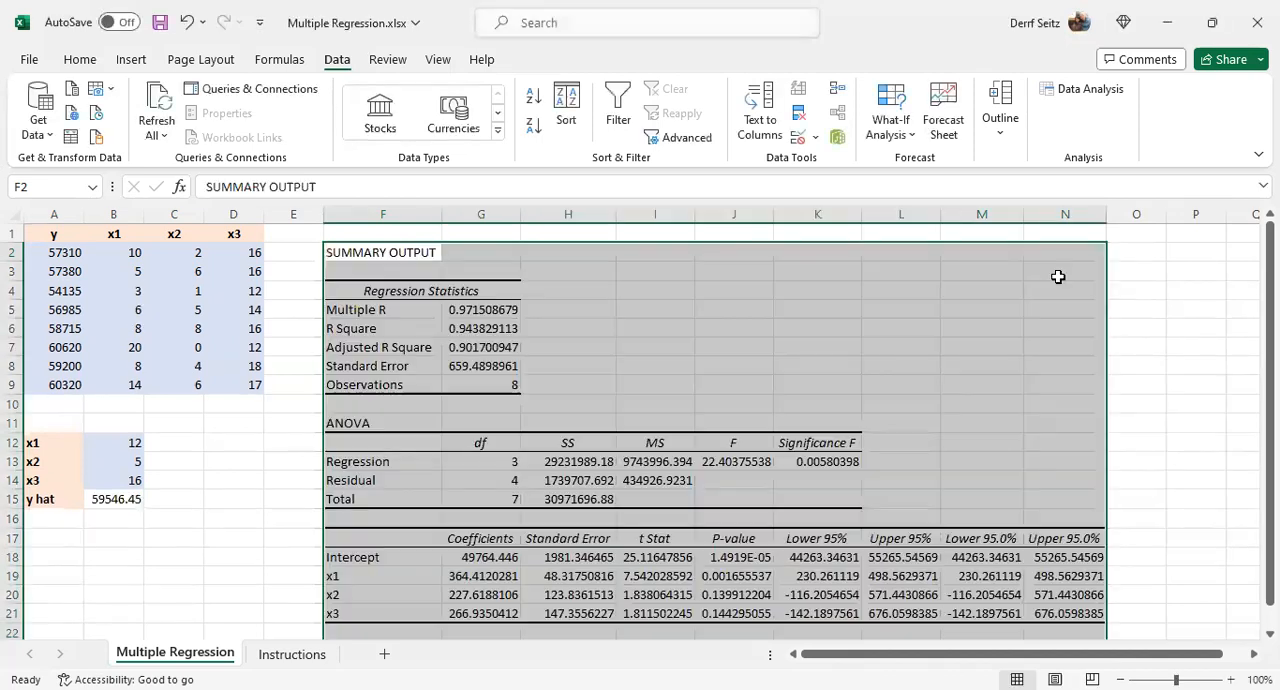
- Fill the SUMMARY OUTPUT cell F2 with the lightest orange theme color
left_click(381, 258)
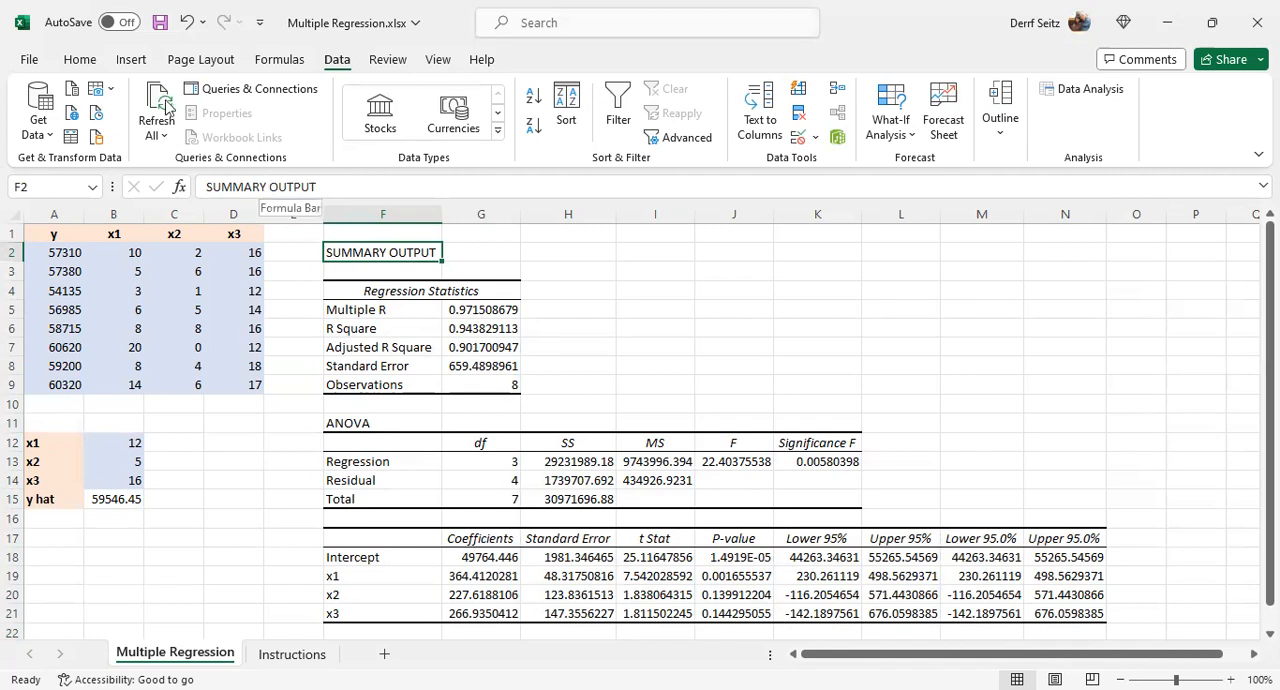
left_click(84, 59)
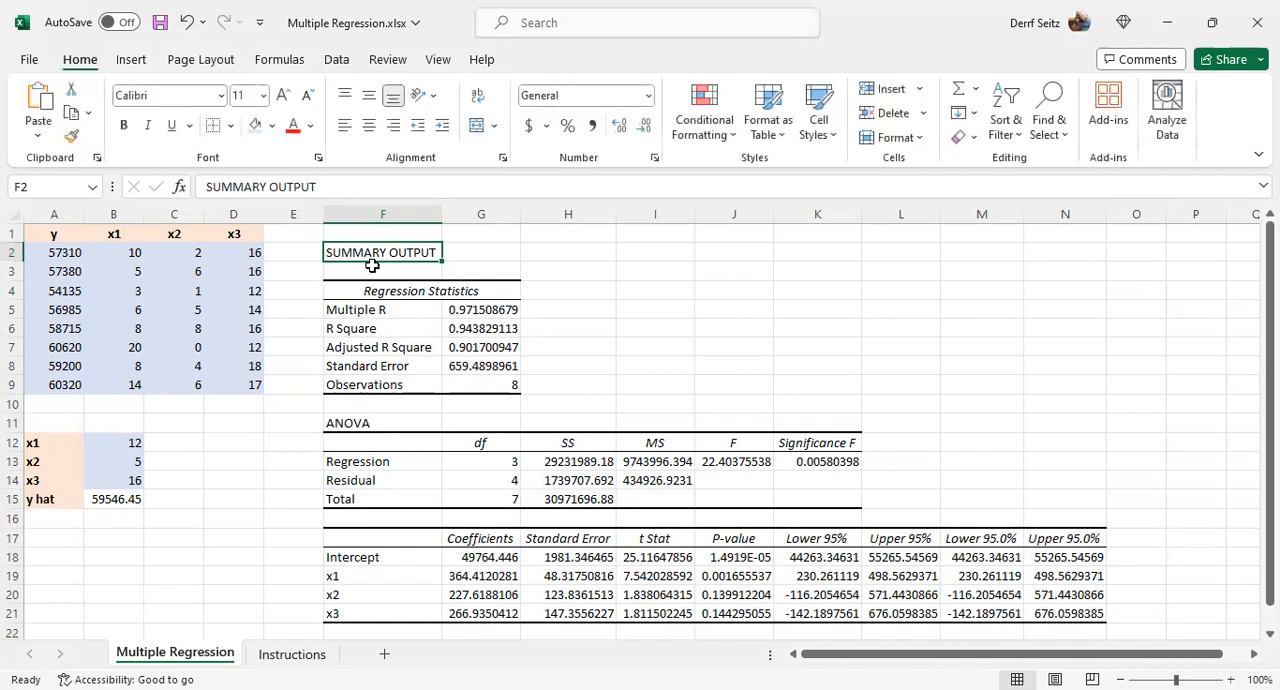
left_click(272, 126)
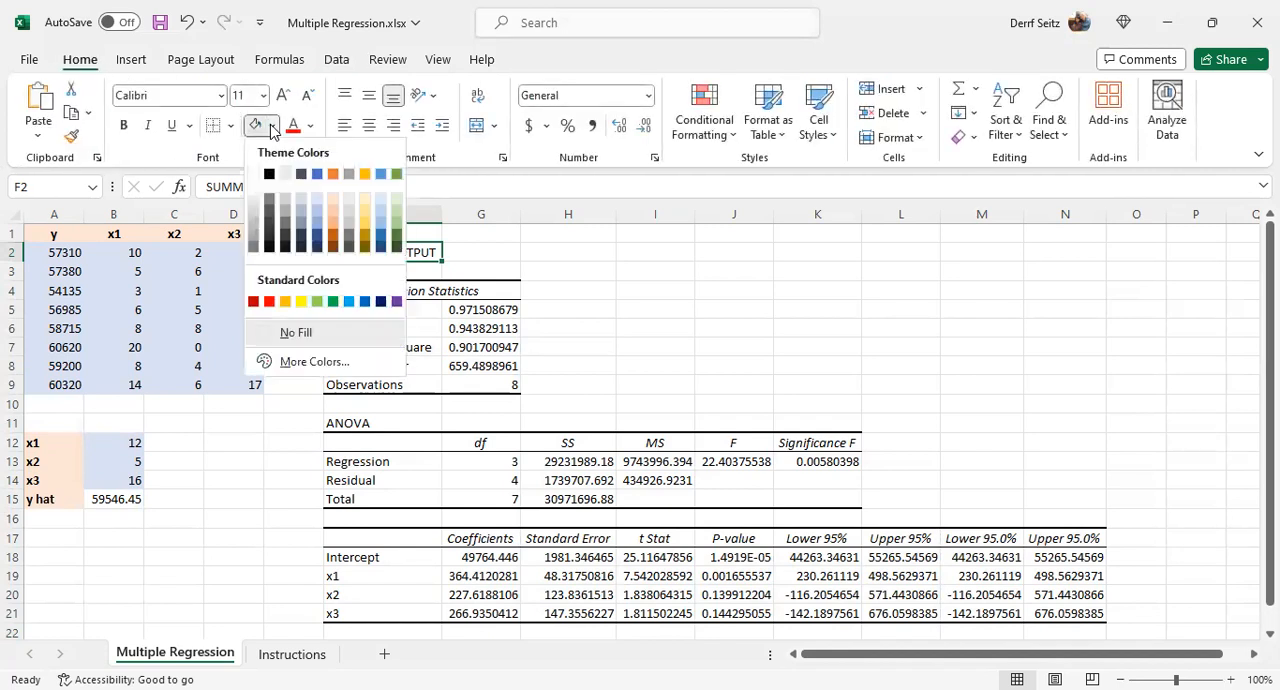
left_click(334, 197)
key("Down")
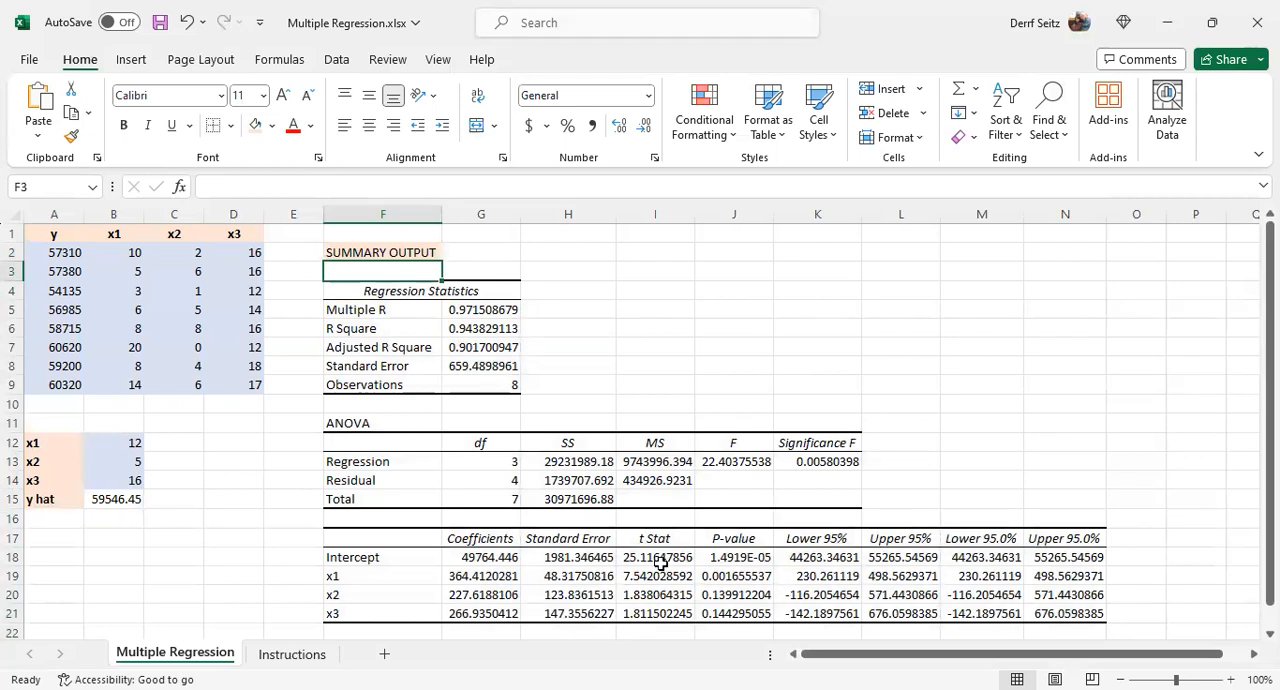
- Examine the intercept, x1, x2 and x3 coefficients in G18:G21
left_click(487, 562)
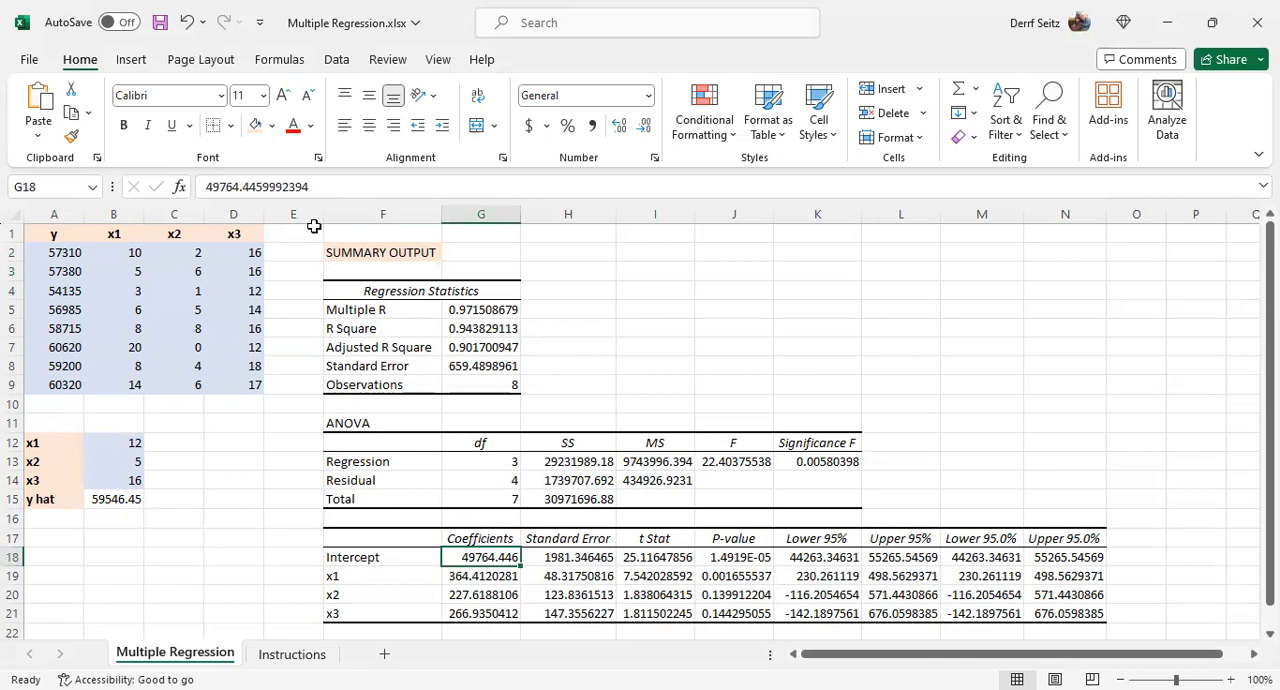
left_click(476, 578)
left_click(474, 594)
left_click(474, 612)
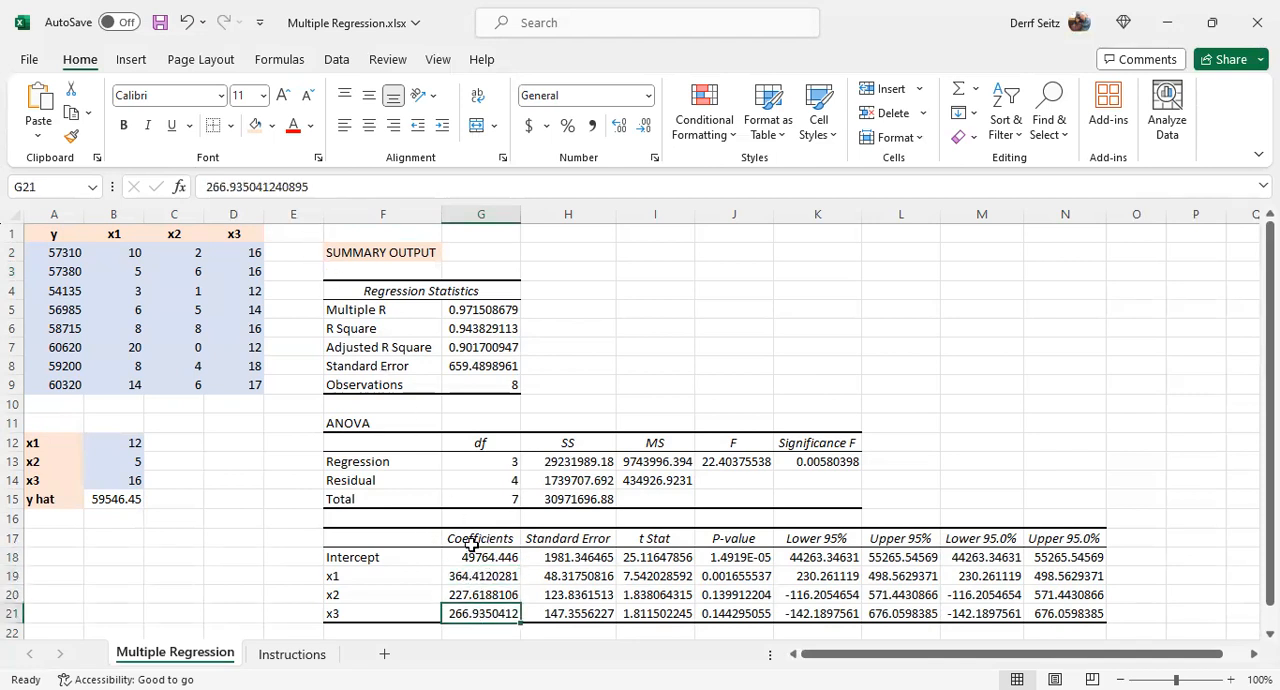